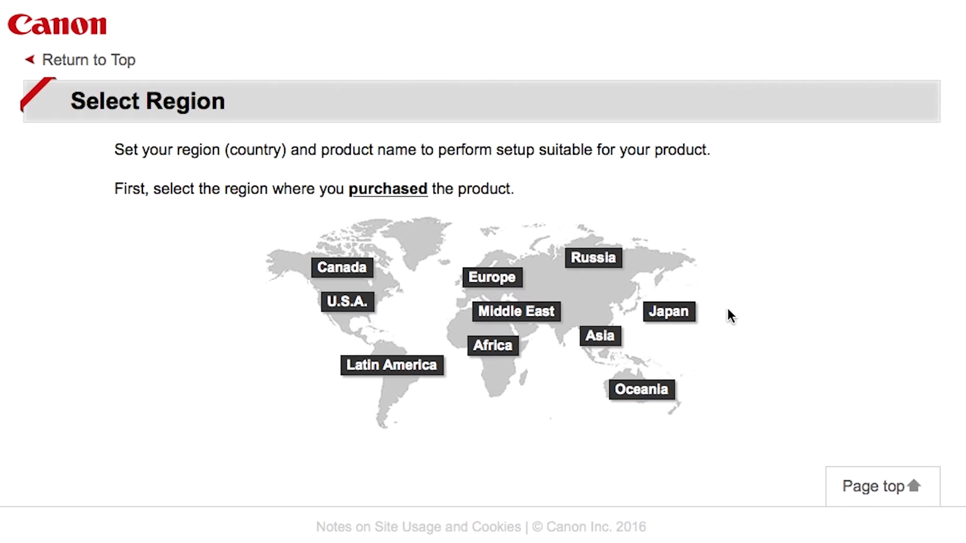
Step: Choose U.S.A. as the region, the MG3020 model and a Windows PC
left_click(366, 309)
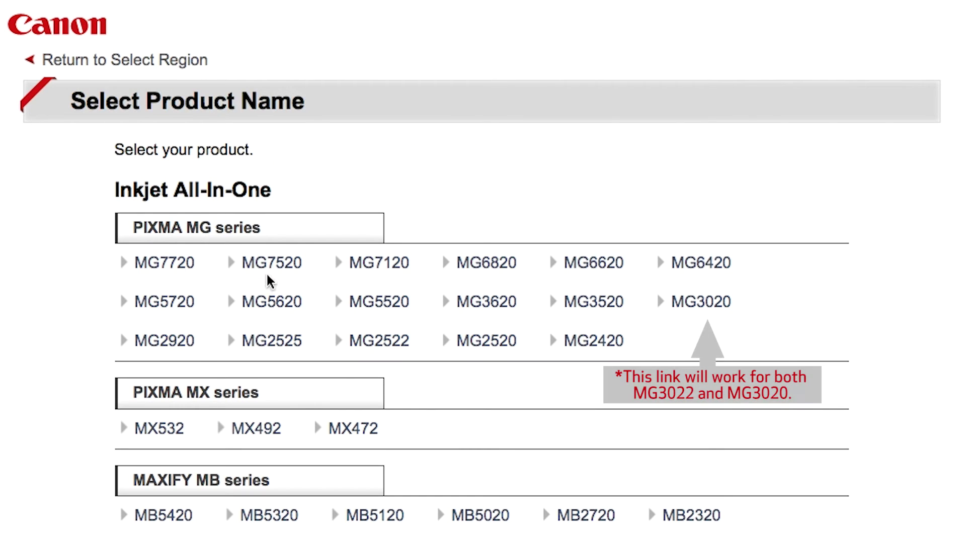
left_click(703, 305)
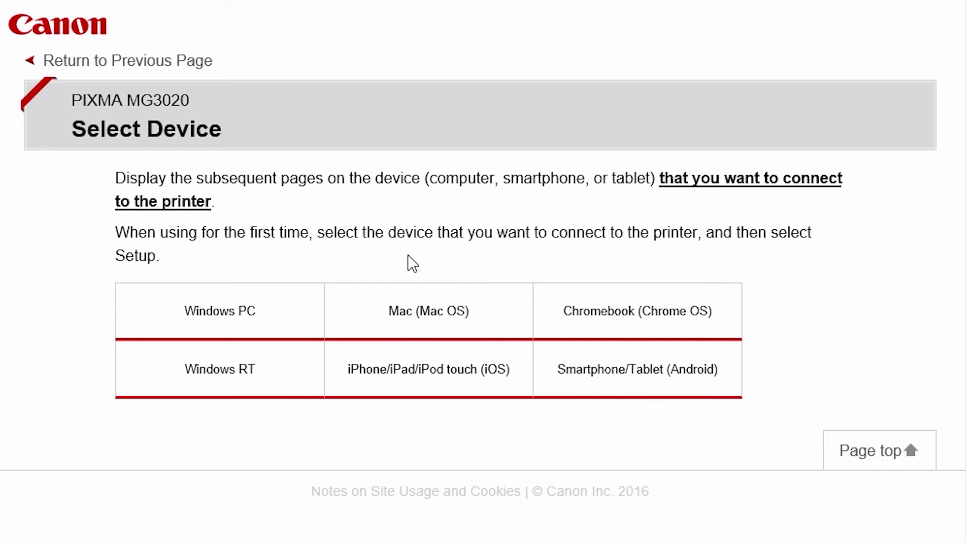
left_click(277, 302)
scroll(321, 313, "down", 2)
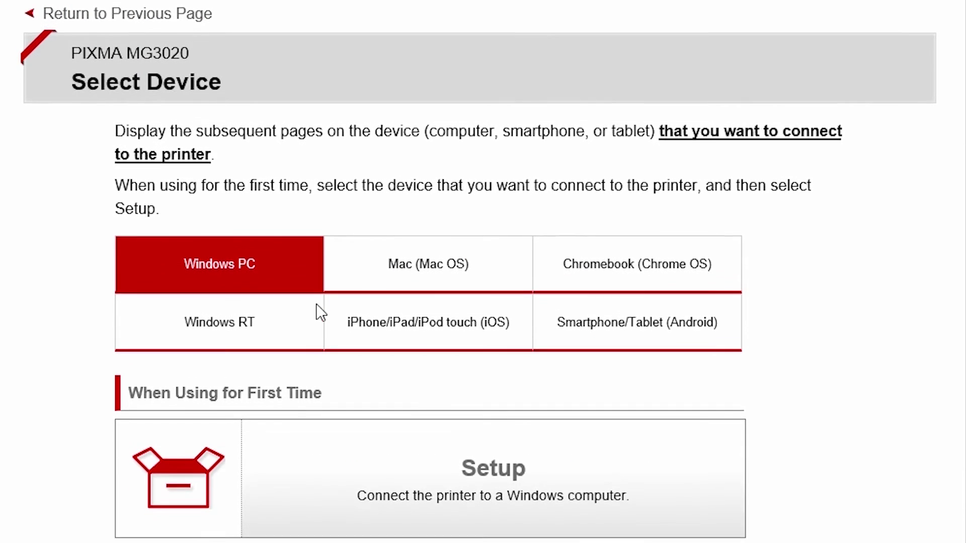
scroll(321, 314, "down", 3)
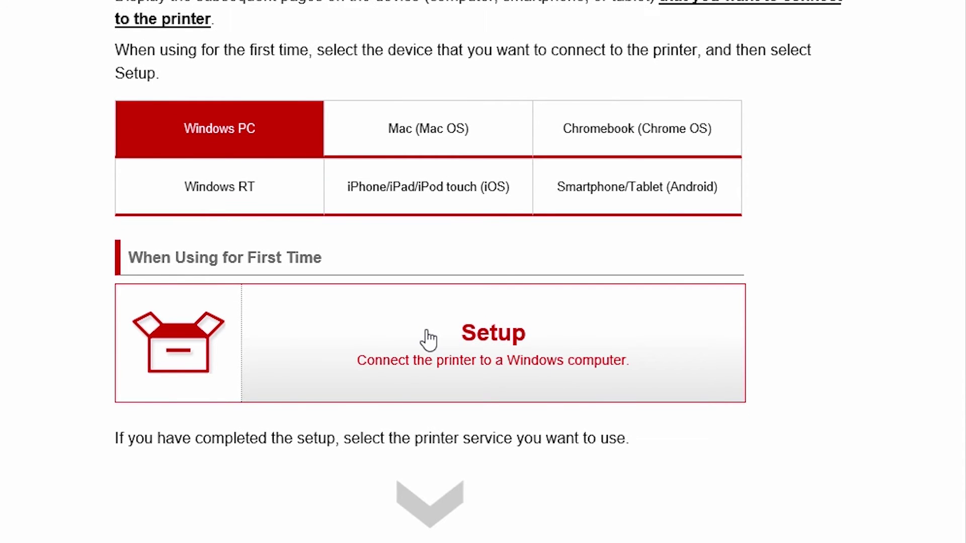
Step: Download the MG3000 series setup file and run it from the download bar
left_click(427, 339)
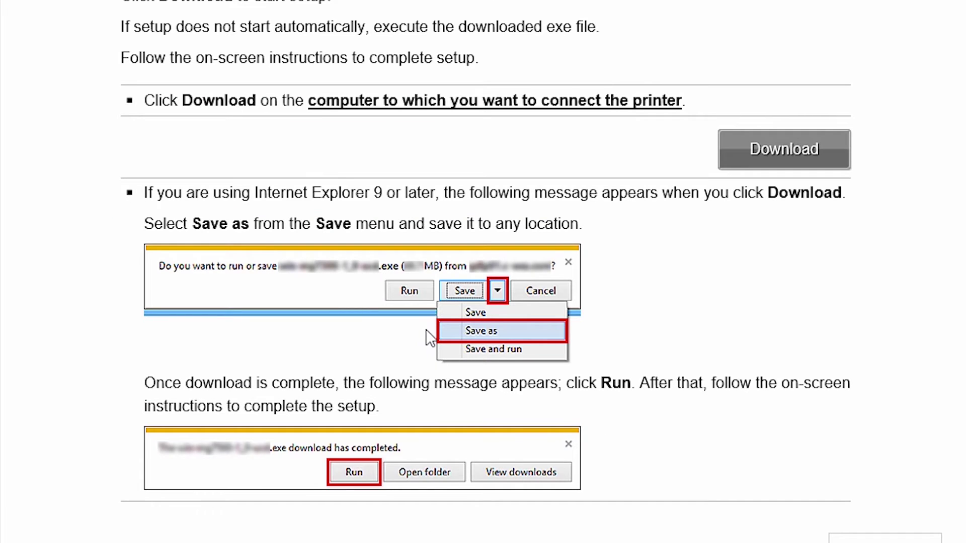
left_click(751, 159)
scroll(701, 189, "down", 2)
scroll(694, 315, "down", 2)
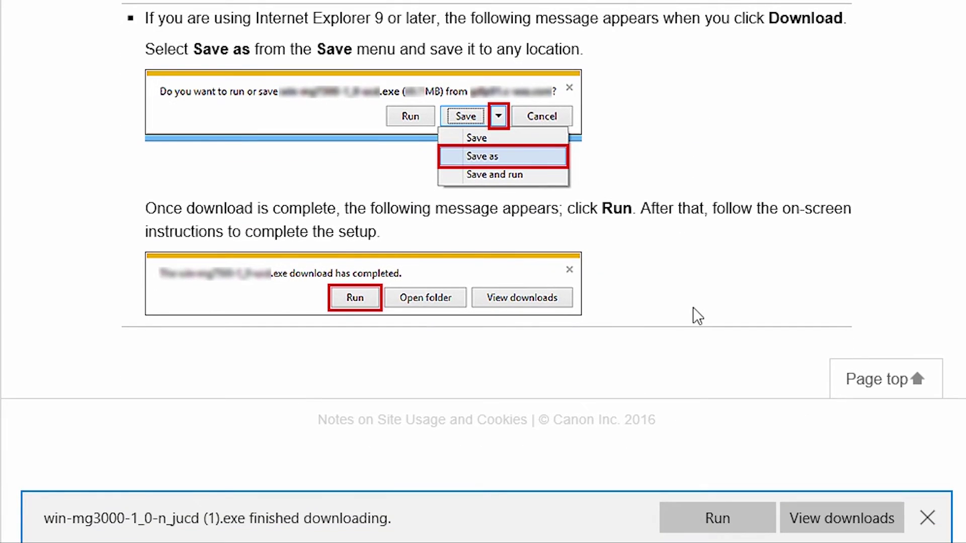
left_click(696, 519)
scroll(482, 302, "up", 3)
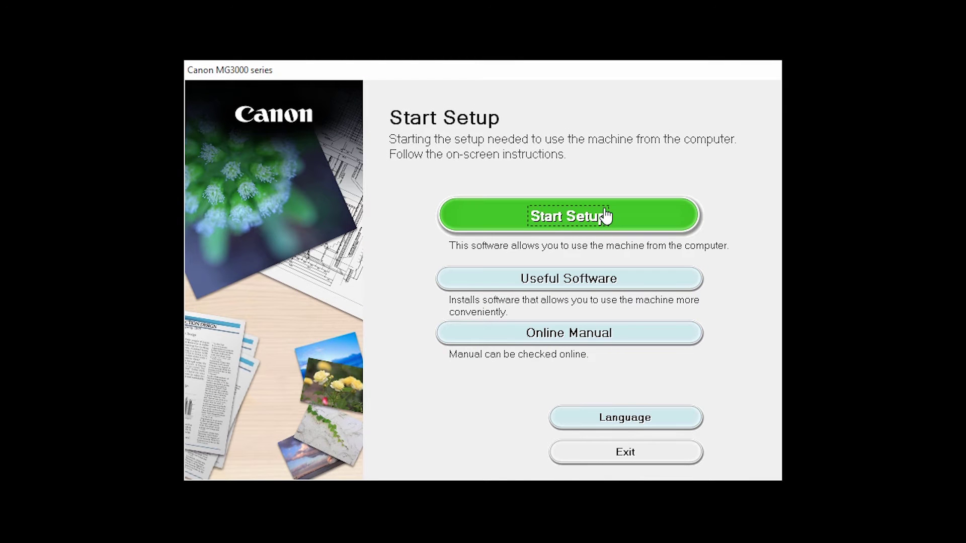
Step: Begin setup with United States as country, accept the license and the Extended Survey Program
left_click(604, 216)
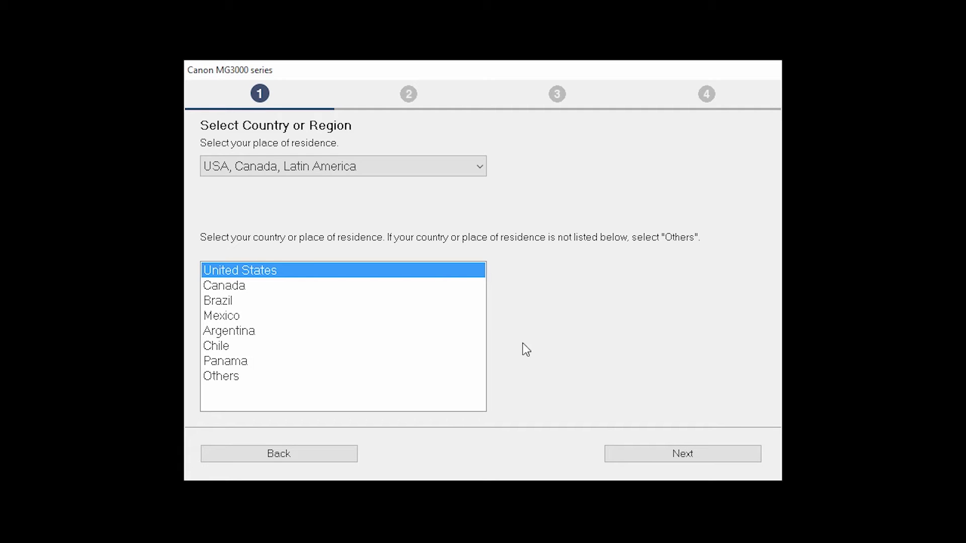
left_click(683, 454)
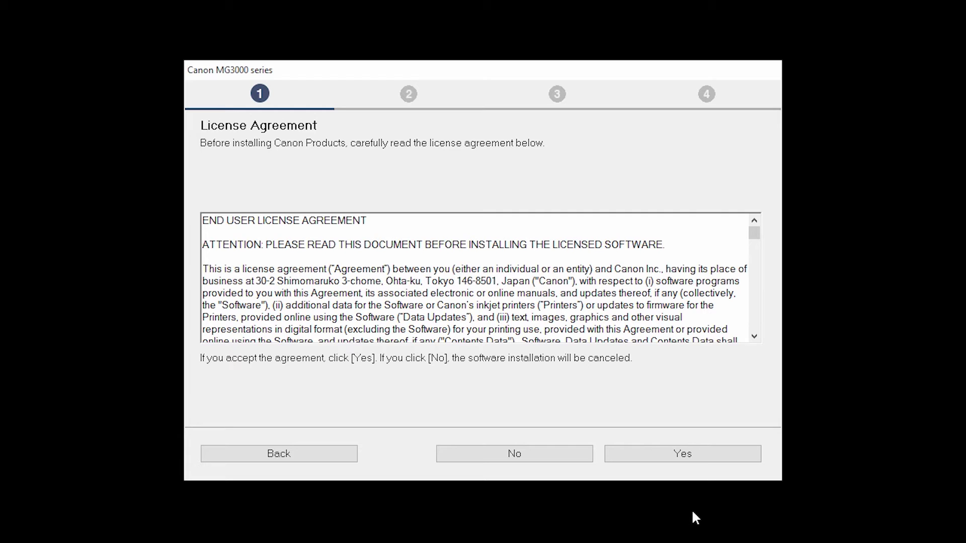
left_click(700, 456)
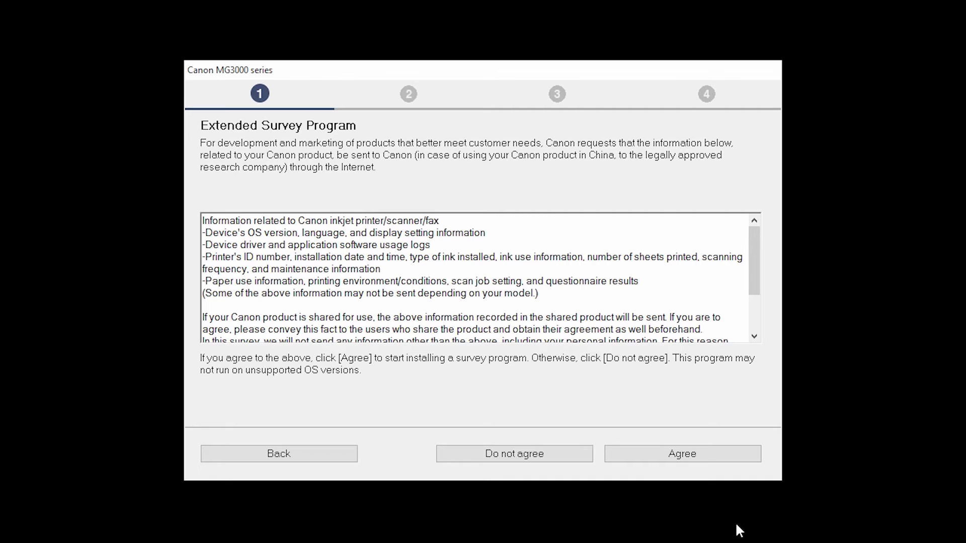
left_click(696, 458)
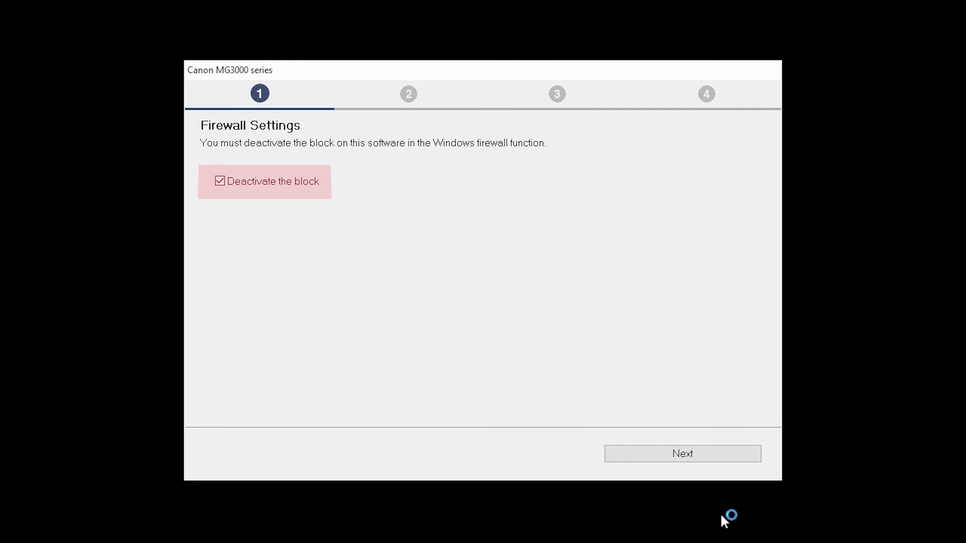
Step: Continue with the firewall block deactivated, a wireless LAN connection and the printer powered on
left_click(683, 455)
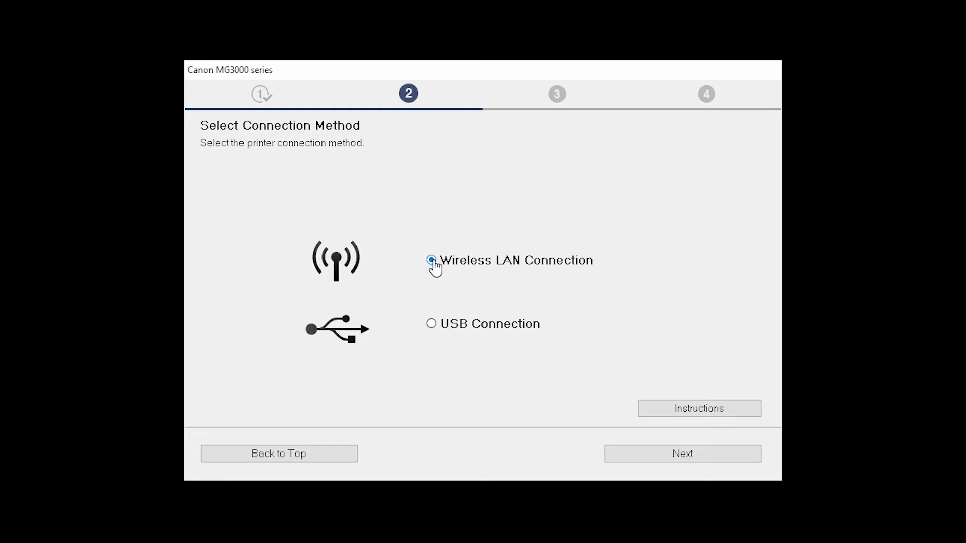
left_click(677, 456)
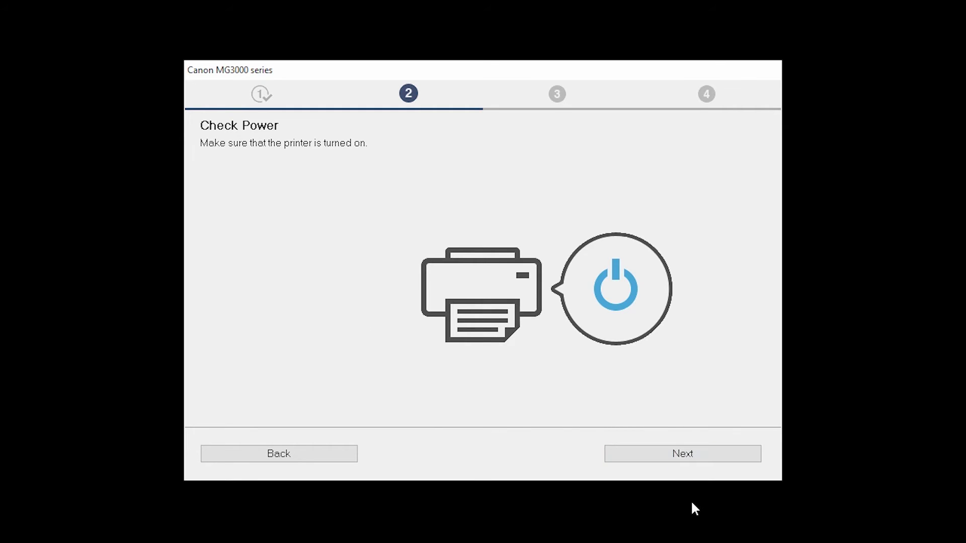
left_click(693, 461)
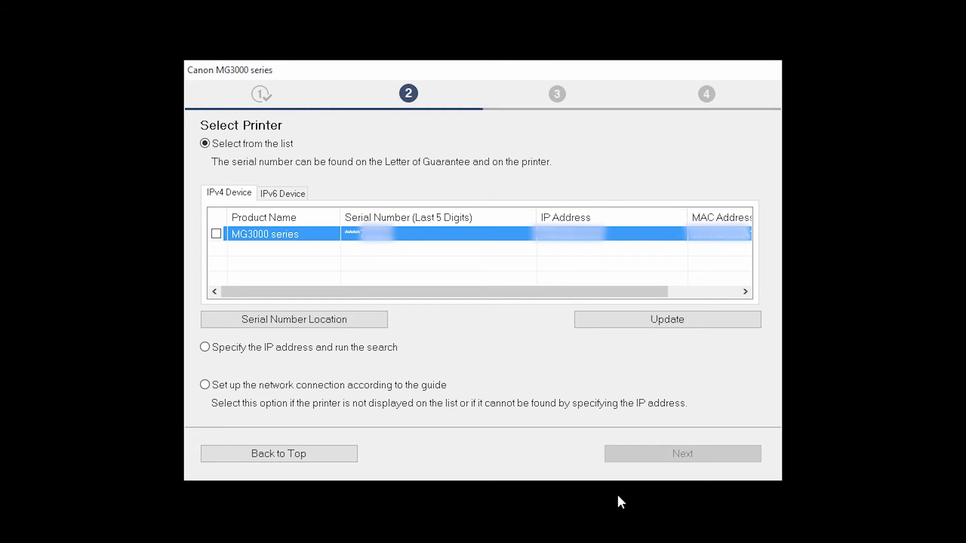
Step: Select the detected MG3000 series printer and start installing its drivers
left_click(380, 244)
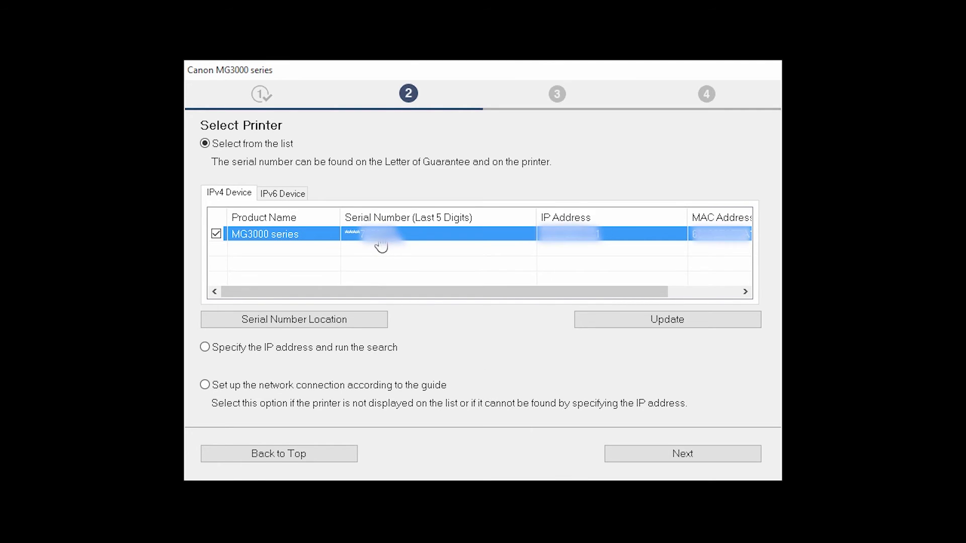
left_click(683, 454)
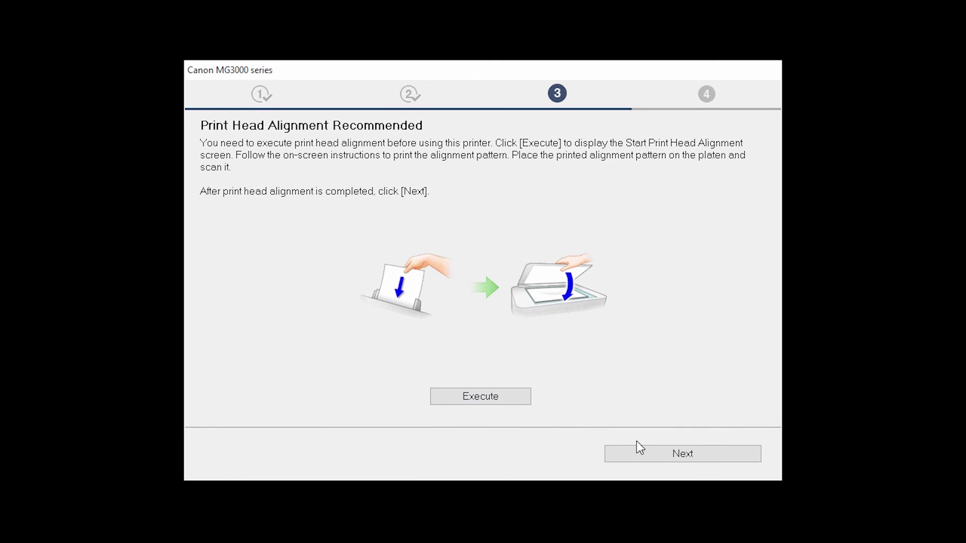
Step: Skip print head alignment, print a test page and continue to Setup Complete
left_click(683, 455)
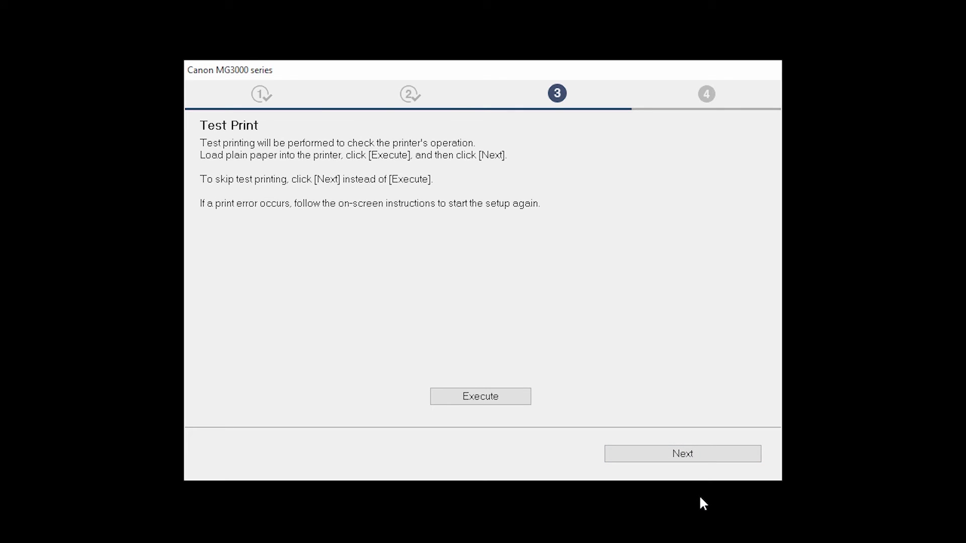
left_click(500, 400)
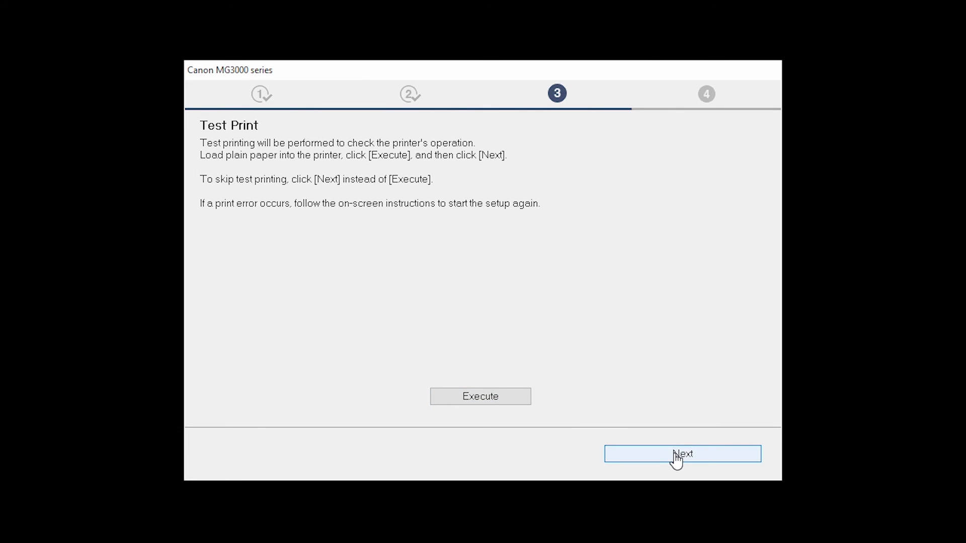
left_click(676, 456)
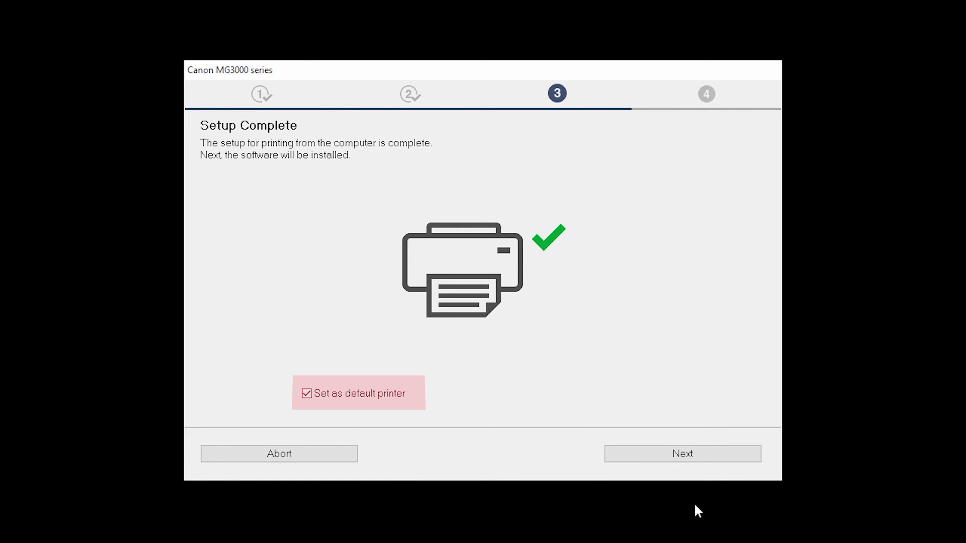
Step: Install the checked bundled software and continue past smartphone info and user registration
left_click(677, 459)
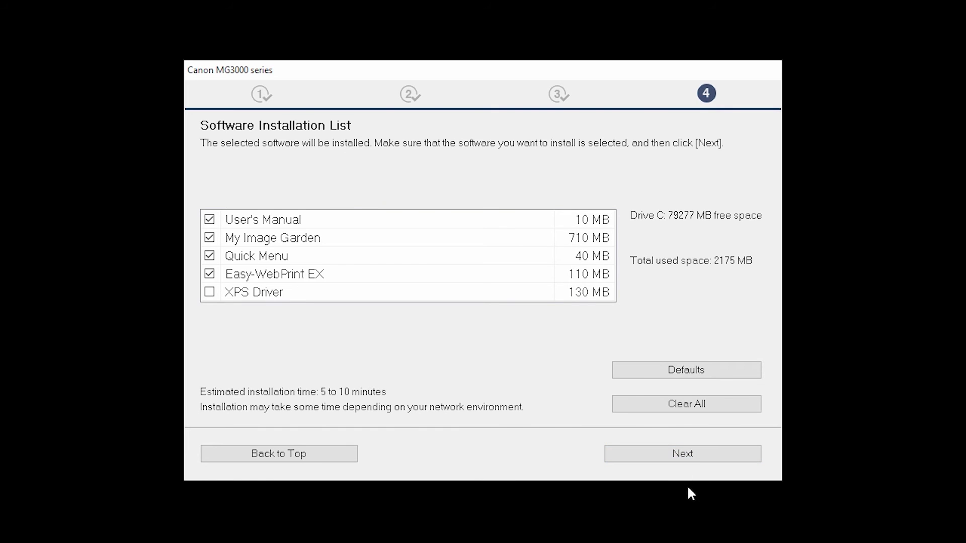
left_click(677, 456)
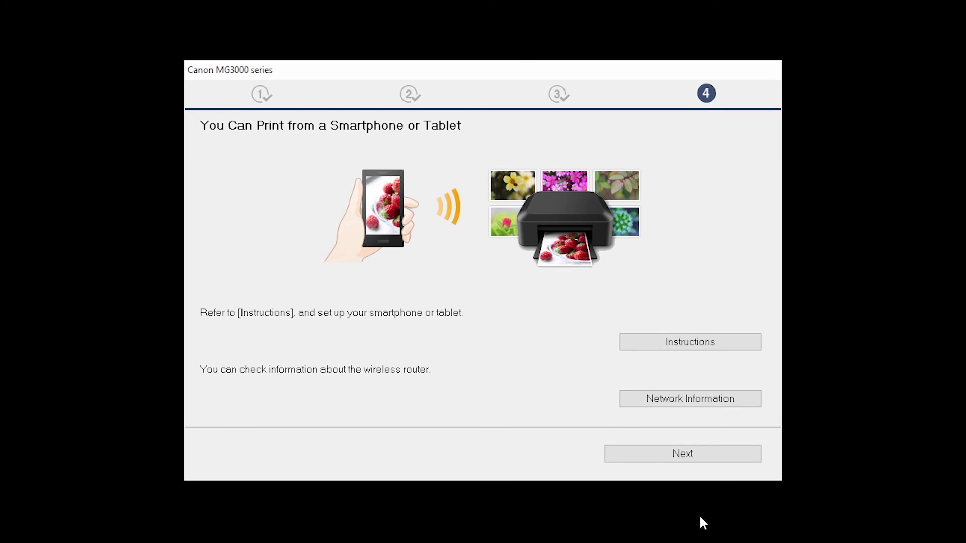
left_click(688, 456)
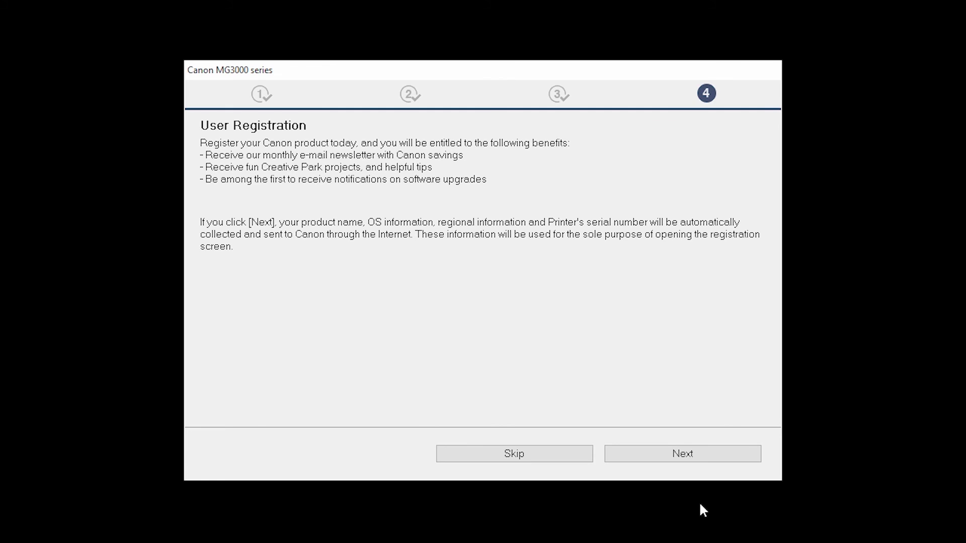
left_click(687, 457)
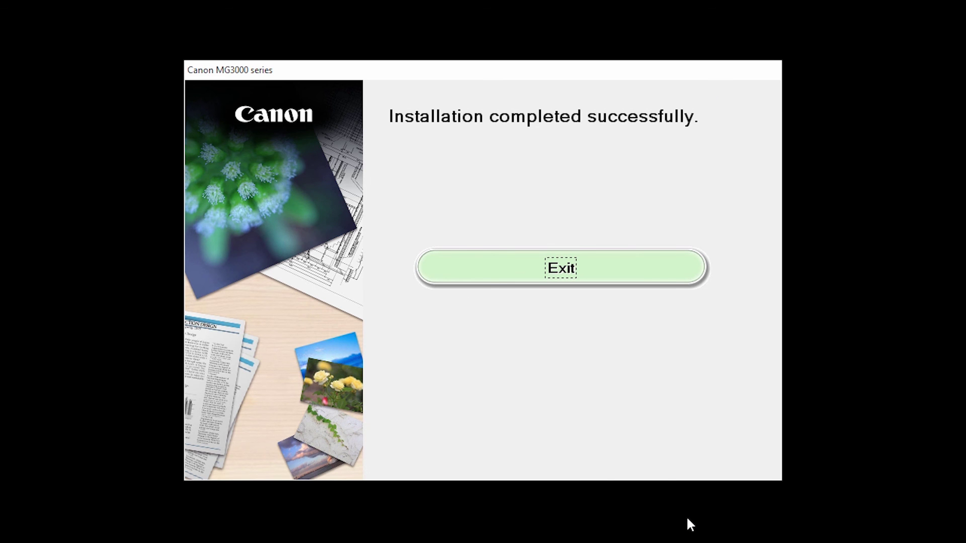
Step: Exit the installer from the 'Installation completed successfully' screen
left_click(587, 278)
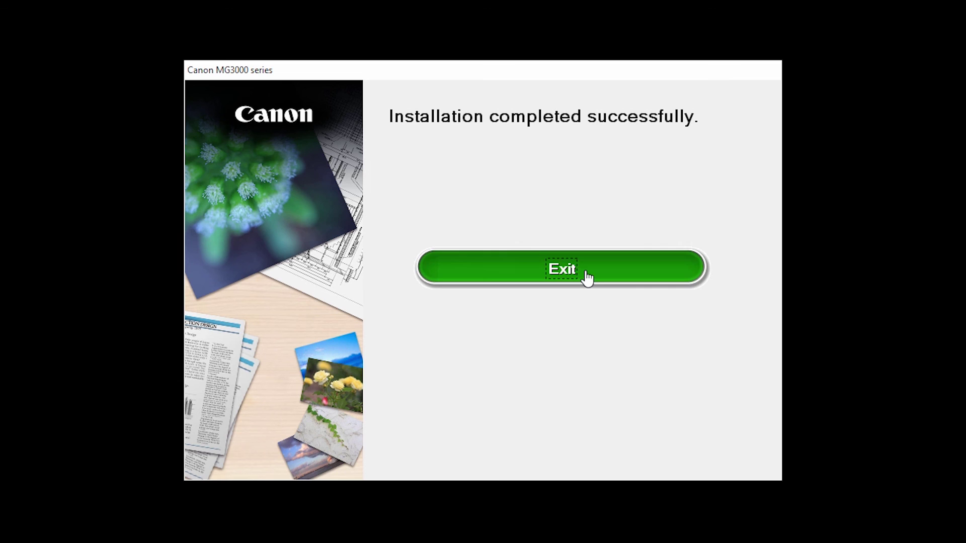